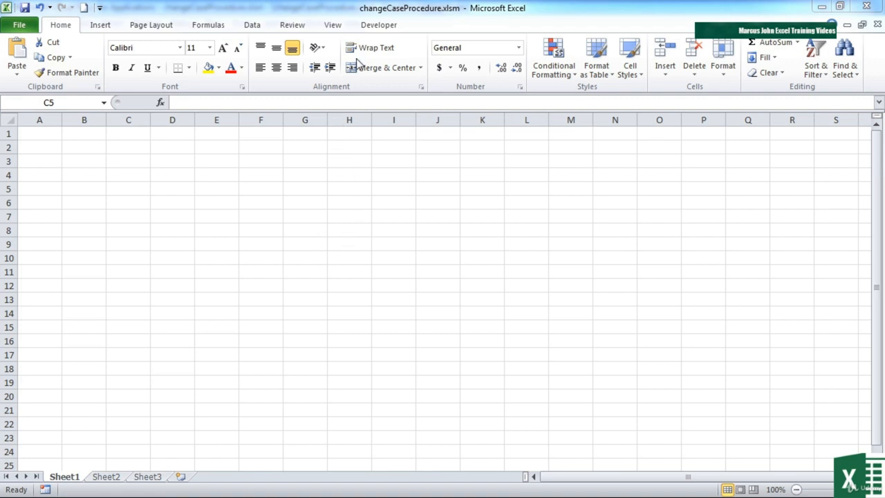
Step: Insert a Form Controls button covering about cells G5:H9 and assign the runForm macro to it
click(379, 27)
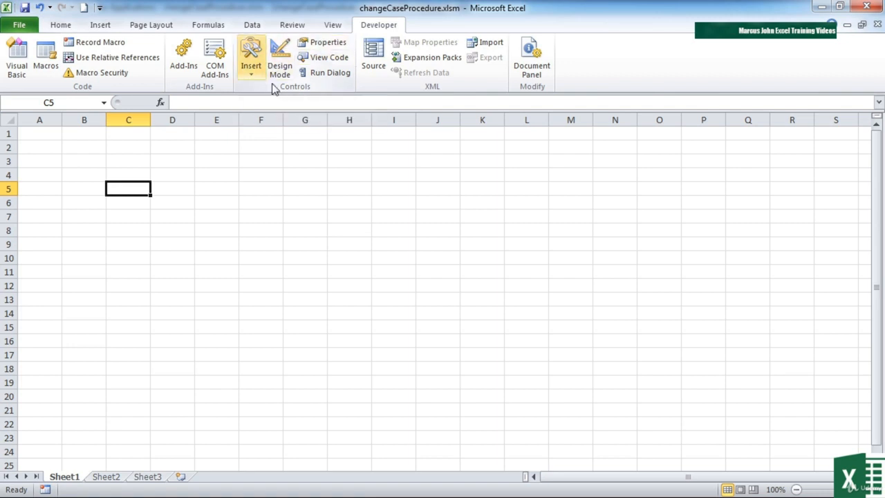
click(254, 72)
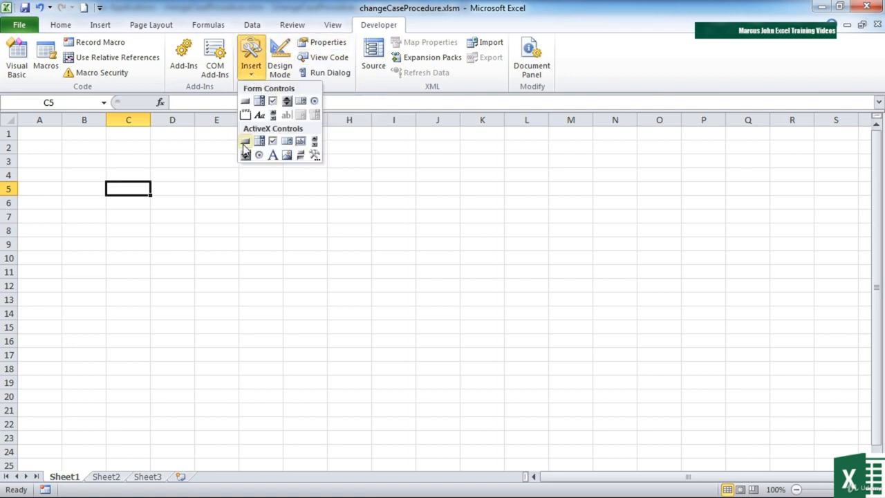
click(245, 101)
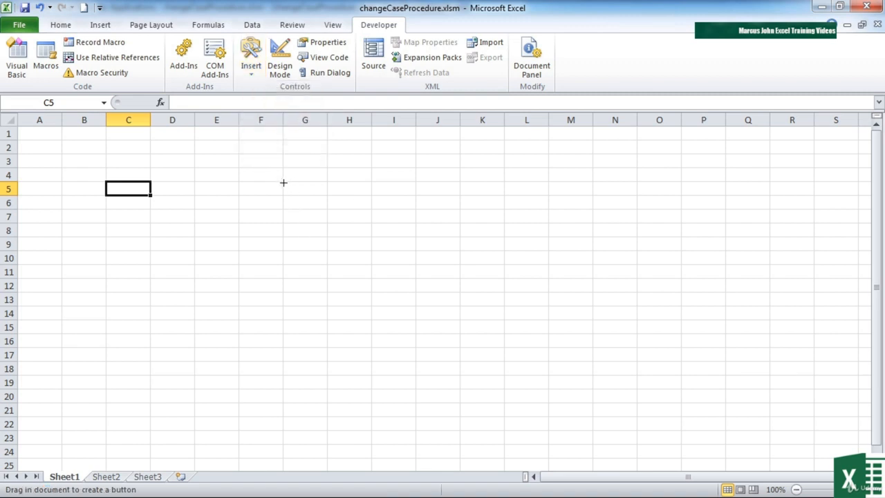
drag(283, 181, 371, 253)
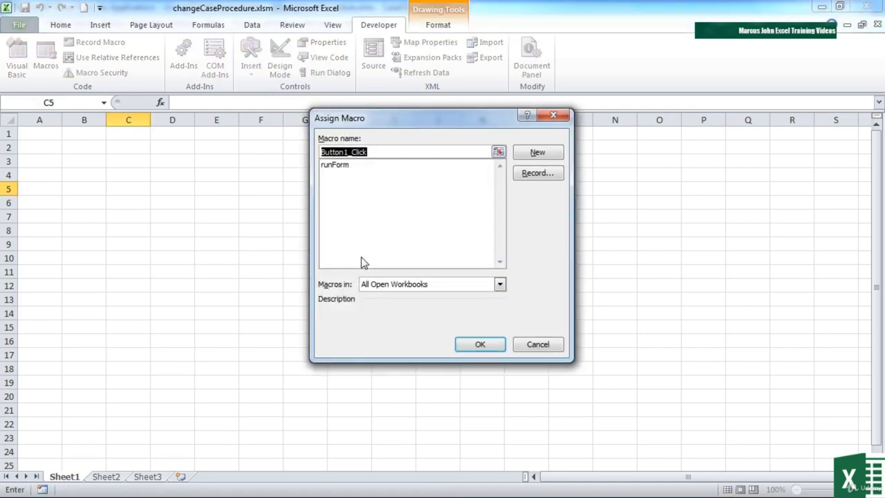
drag(378, 123, 546, 154)
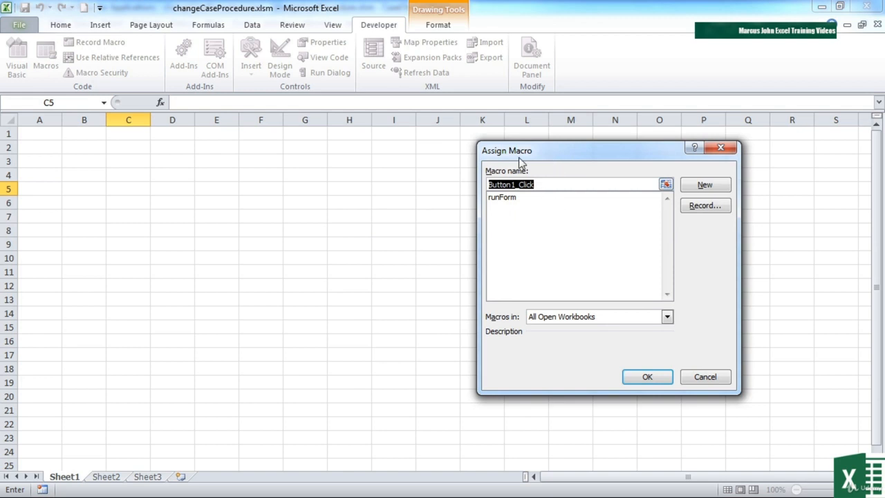
click(509, 199)
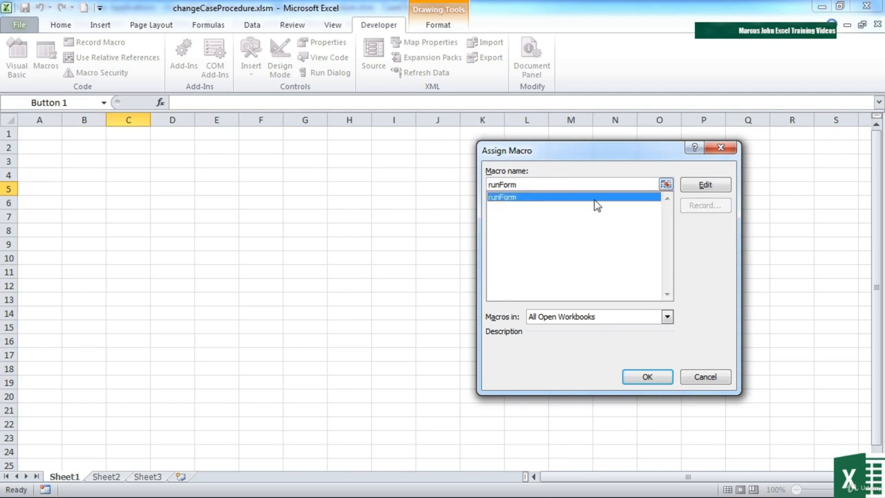
click(649, 378)
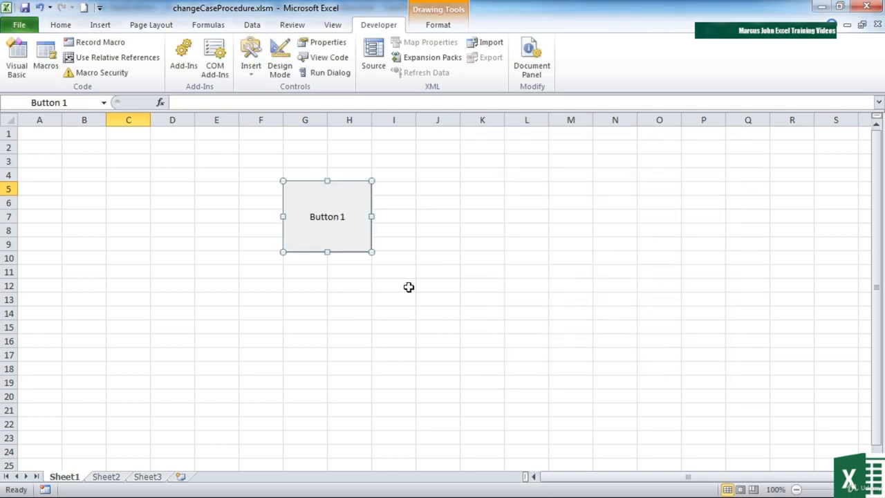
Step: Replace the new button's label with "Change Case"
click(342, 218)
drag(344, 215, 290, 217)
key(BackSpace)
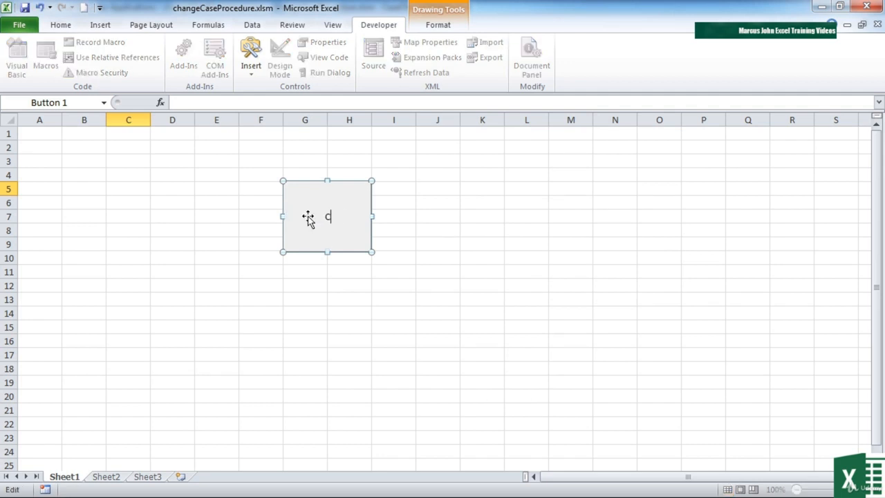
text(Change Case)
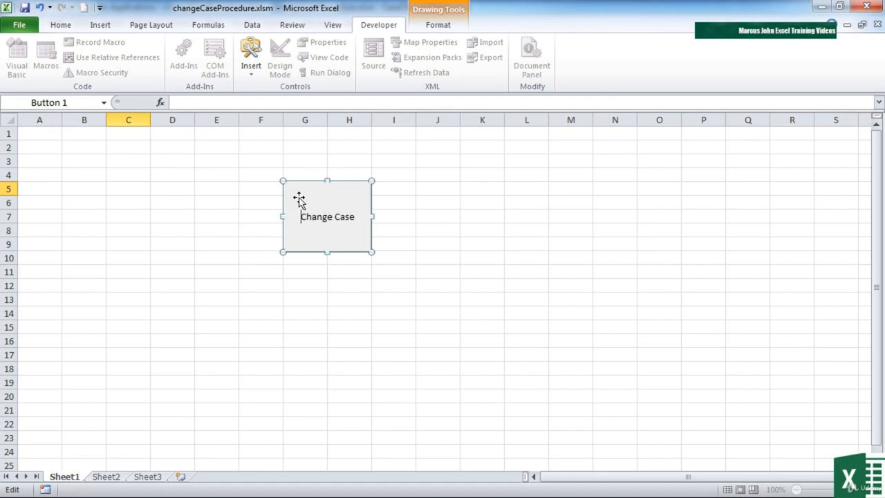
Step: Shrink the Change Case button to about three rows high and move it over cells J2:K4
click(371, 252)
drag(372, 252, 474, 148)
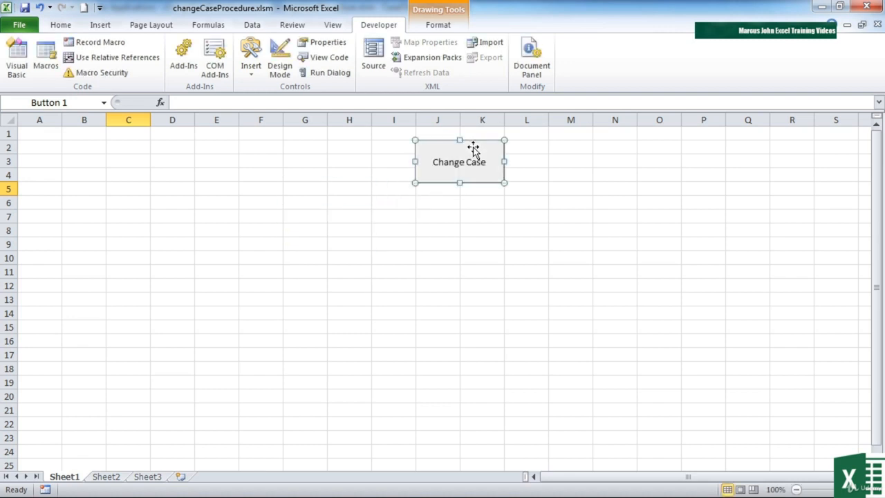
click(564, 216)
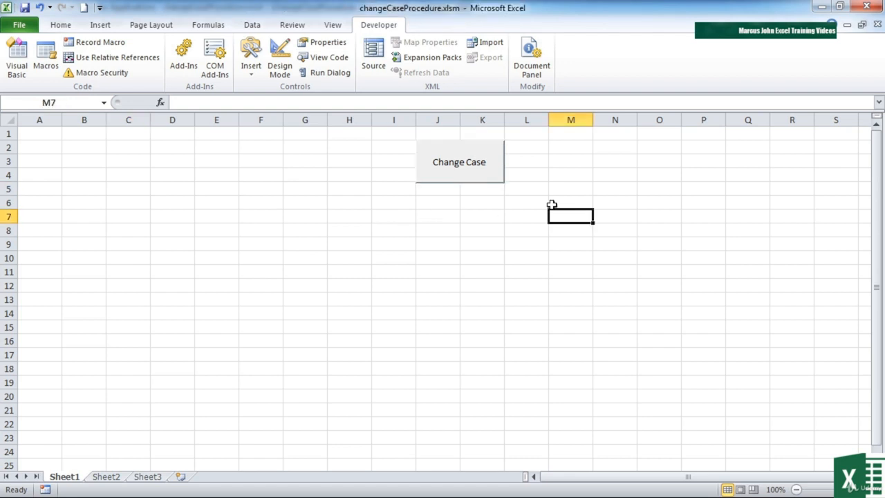
Step: Enter the mixed-case sample texts tyr, GYT, gf and rEdv in cells E7 to E10
click(201, 212)
text(tyr)
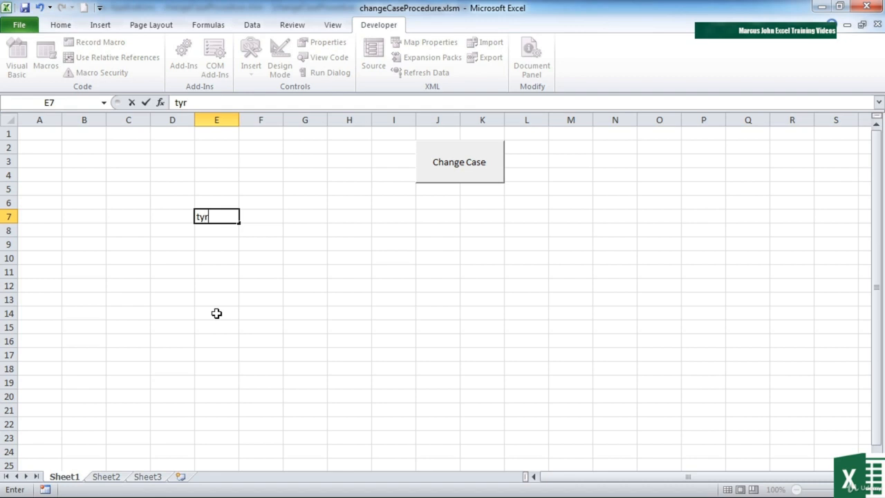
key(Return)
text(G)
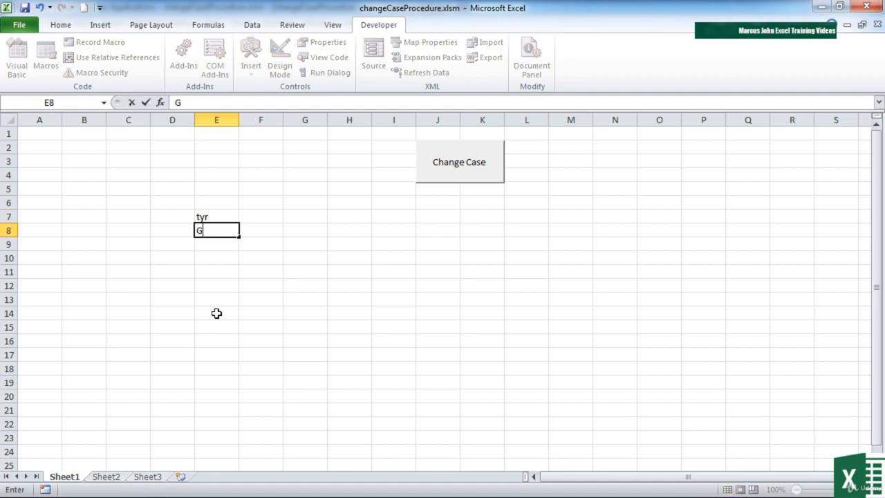
text(YT)
key(Return)
text(gf)
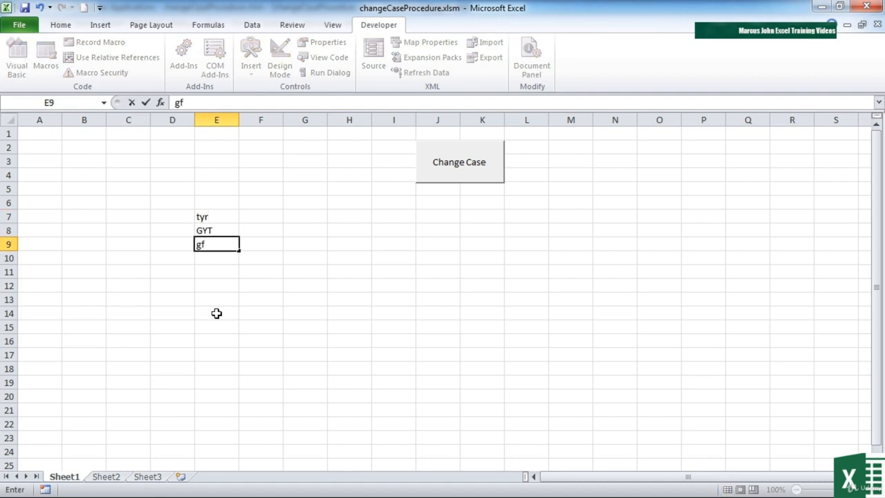
key(Return)
text(r)
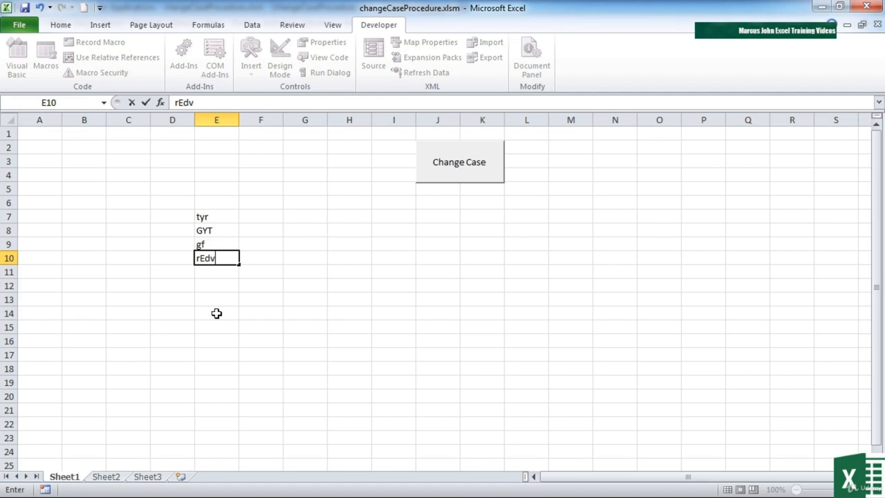
text(Edv)
Step: Convert the text in E7:E10 to lower case with the Change Case button's form
drag(228, 216, 228, 253)
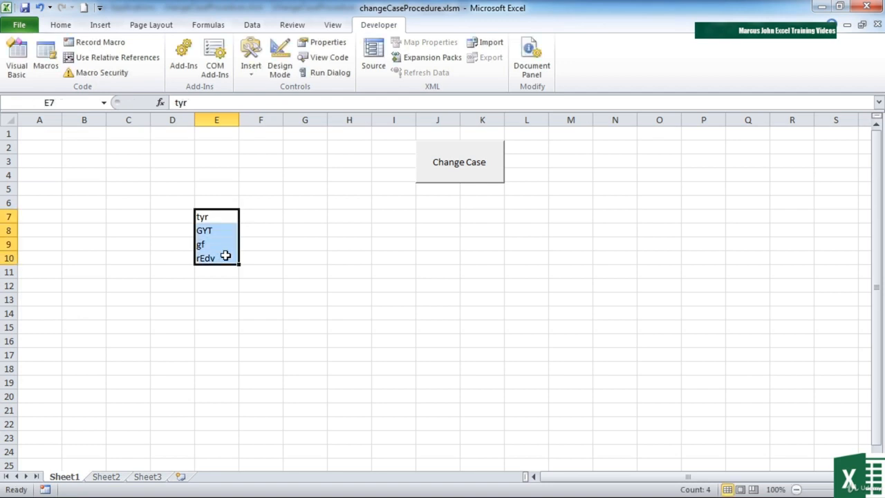
click(456, 175)
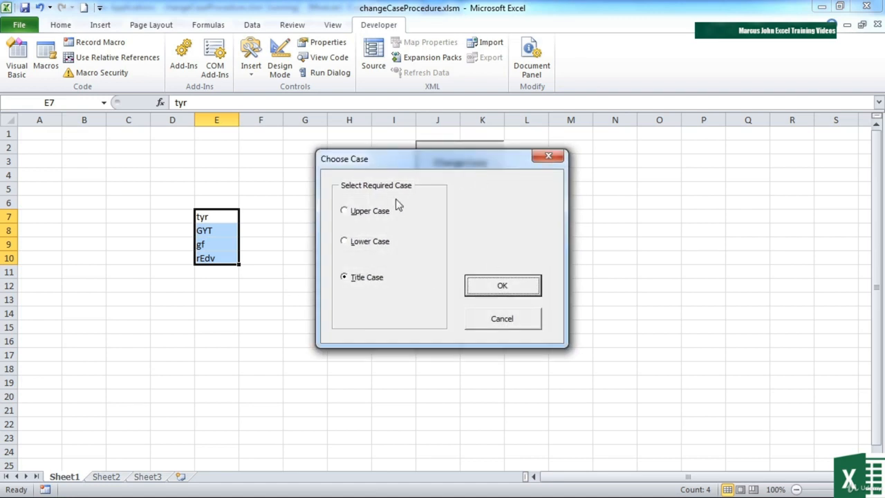
click(345, 242)
click(503, 287)
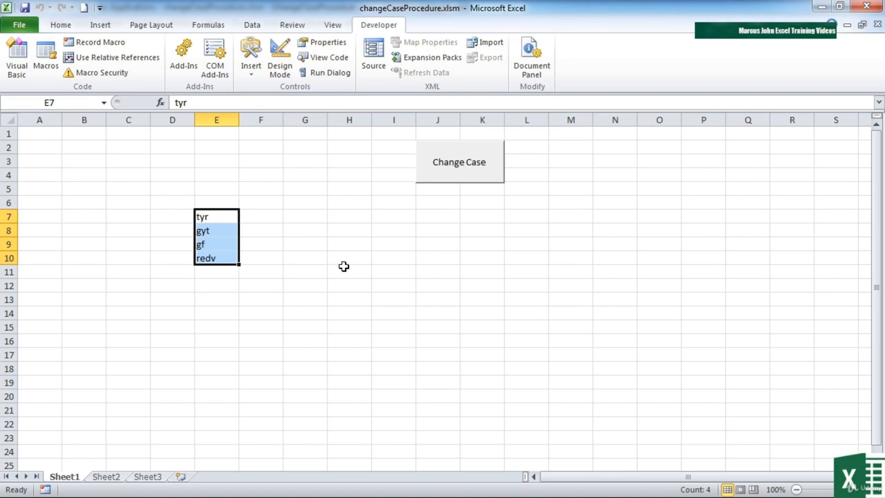
click(105, 477)
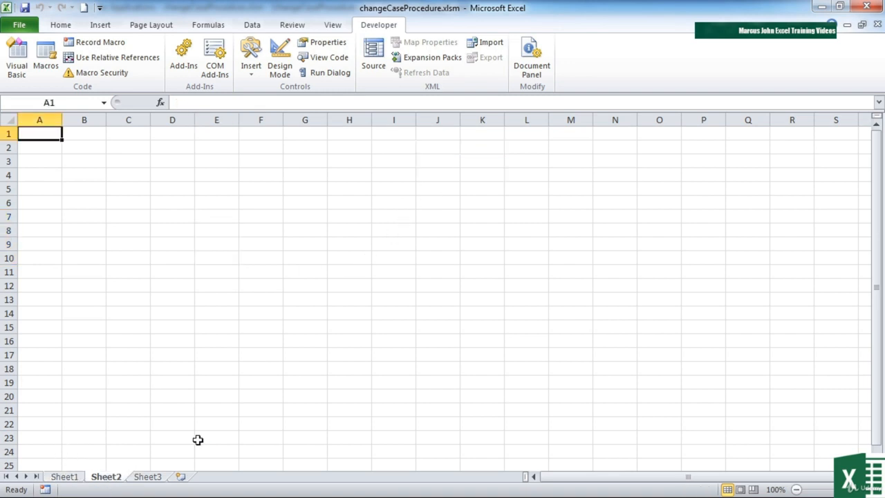
click(66, 478)
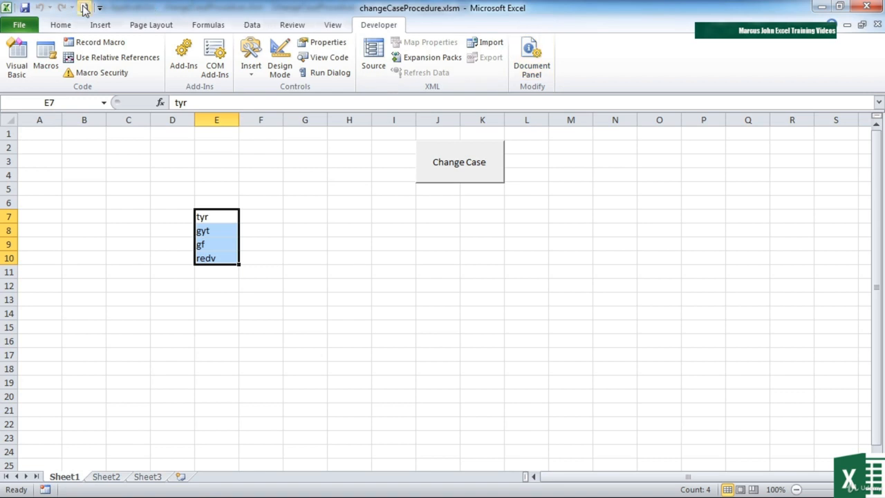
click(379, 242)
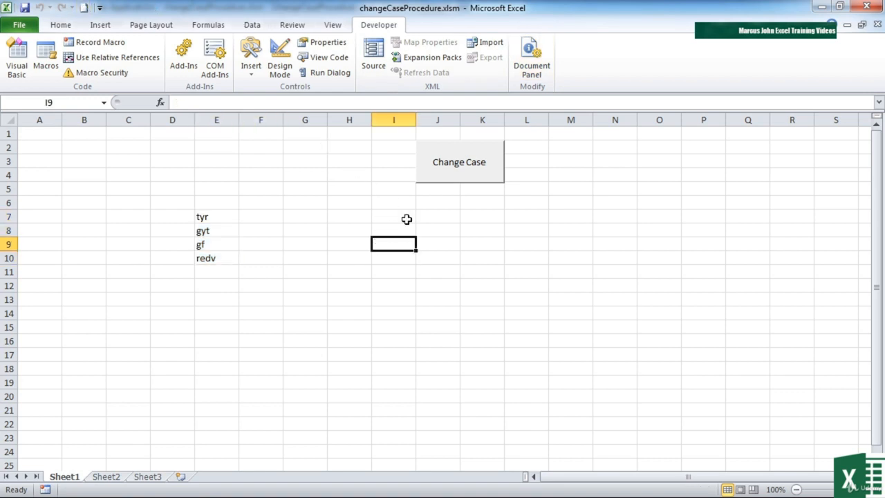
Step: Insert a second Form Controls button over about cells L10:M12 and assign the runForm macro to it
click(252, 77)
click(246, 101)
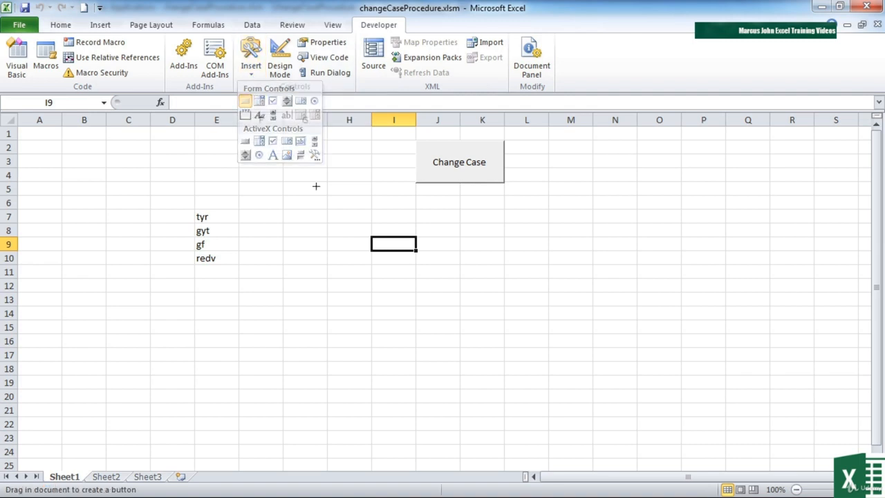
drag(502, 250, 595, 299)
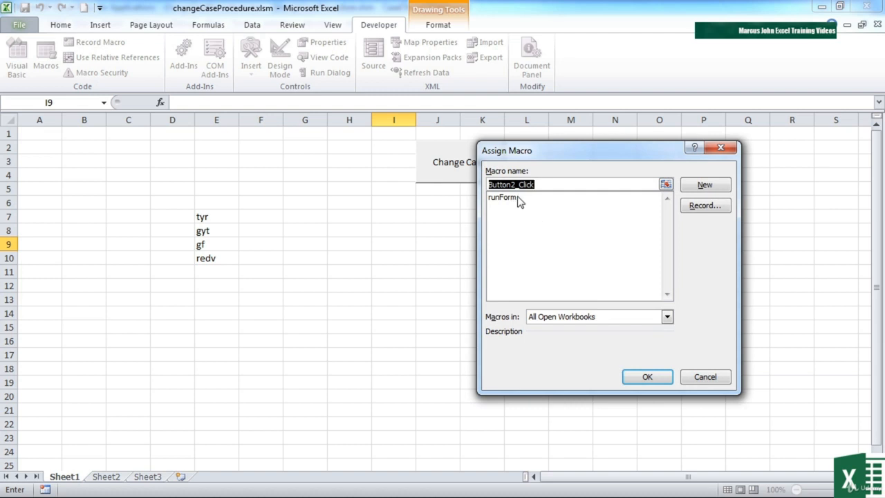
click(518, 199)
click(661, 376)
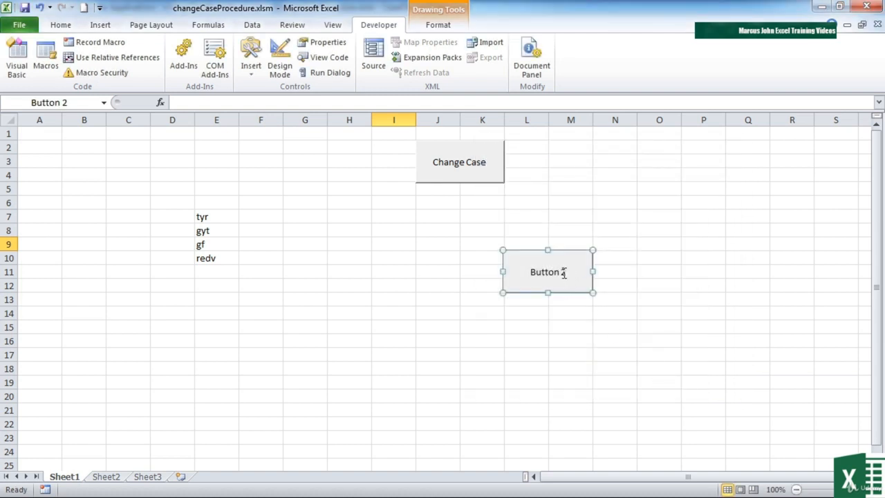
Step: Replace the second button's label with "CASE" and deselect the button
click(526, 272)
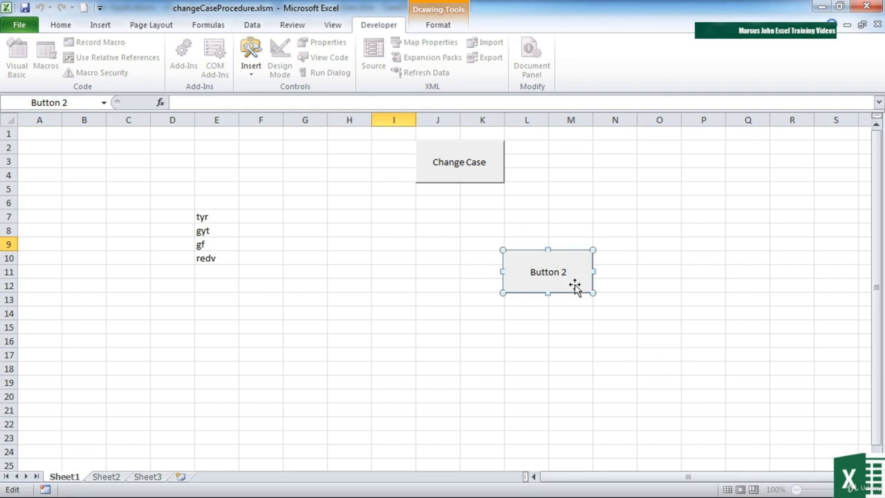
key(Delete)
key(Delete)
key(Delete)
key(Delete)
key(Delete)
text(CASE)
click(561, 331)
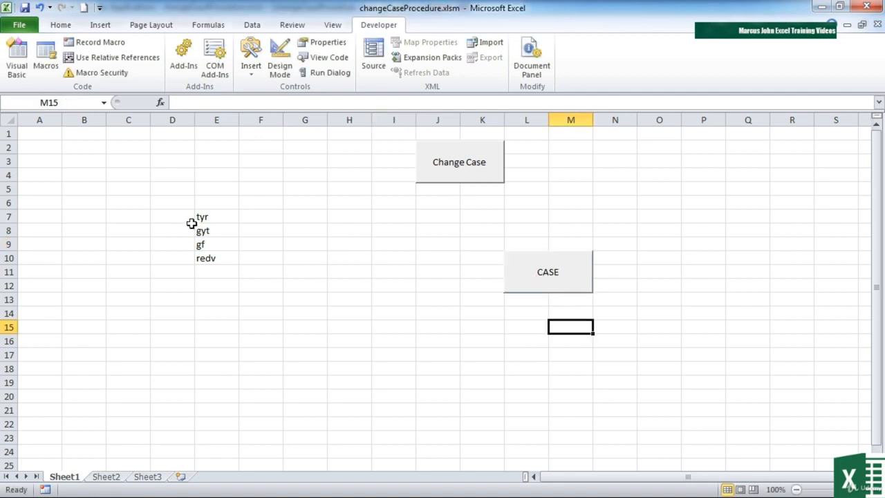
Step: Convert the text in E7:E10 to upper case with the CASE button's form
drag(214, 217, 222, 256)
click(572, 278)
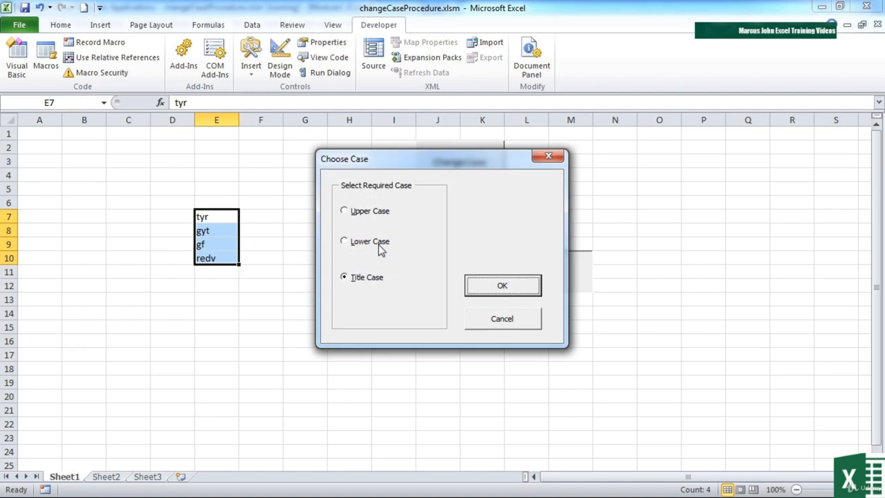
click(379, 213)
click(501, 283)
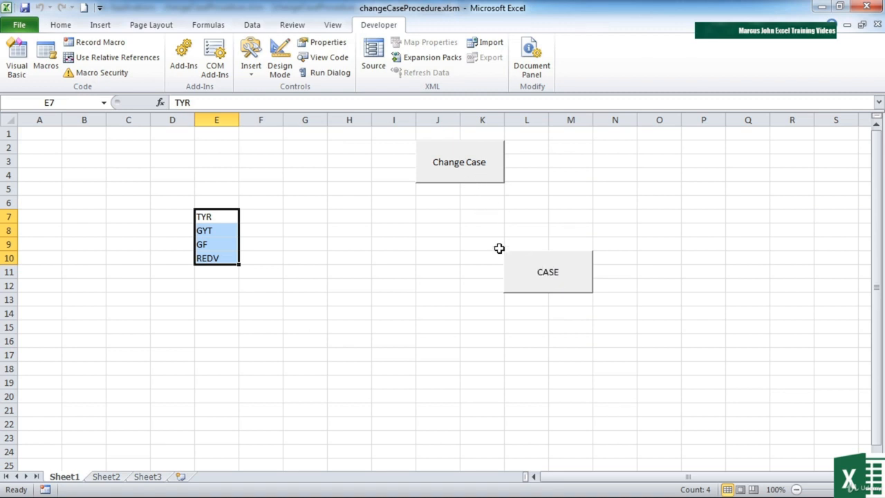
Step: Open the CASE button's label for editing without altering it, and check which macro is assigned to the button
right_click(527, 275)
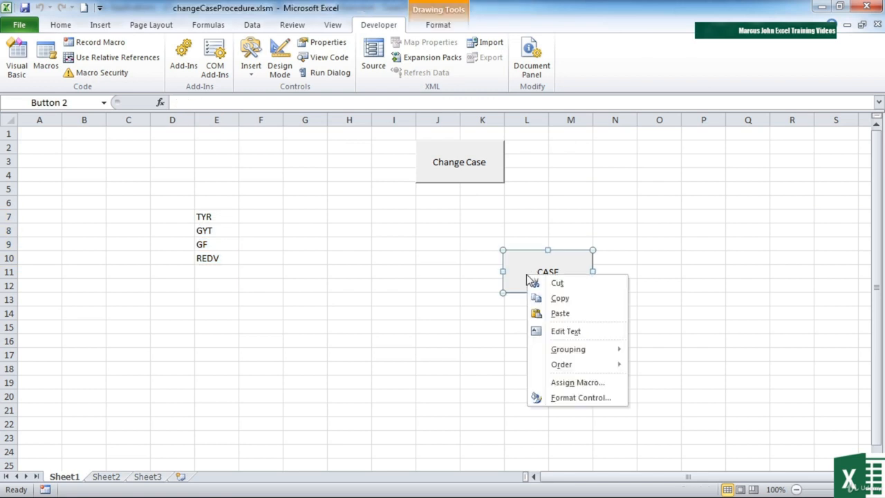
click(565, 331)
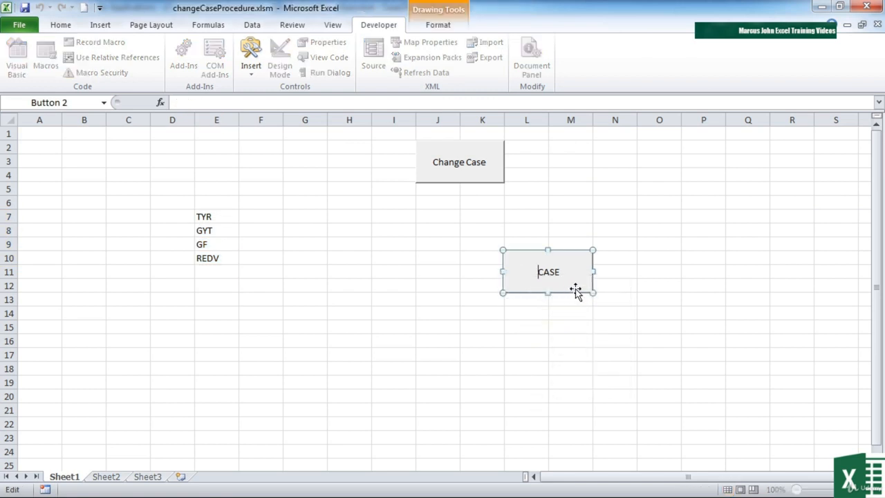
click(569, 296)
right_click(568, 290)
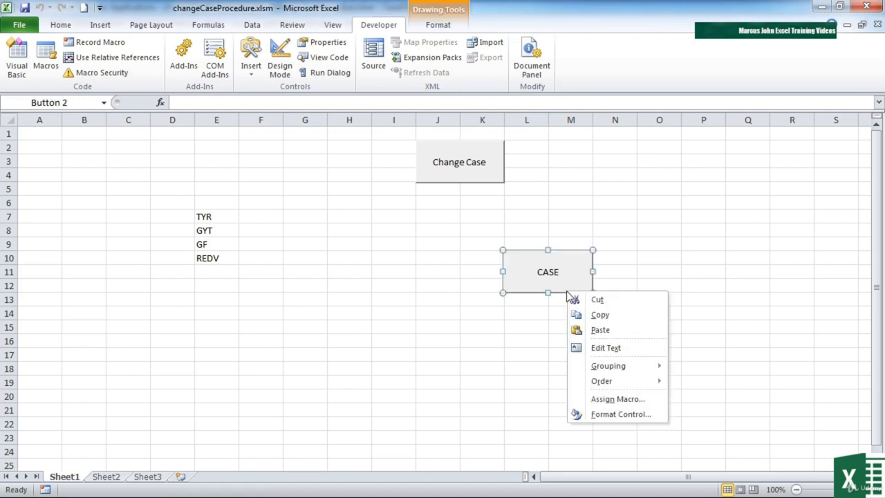
click(620, 399)
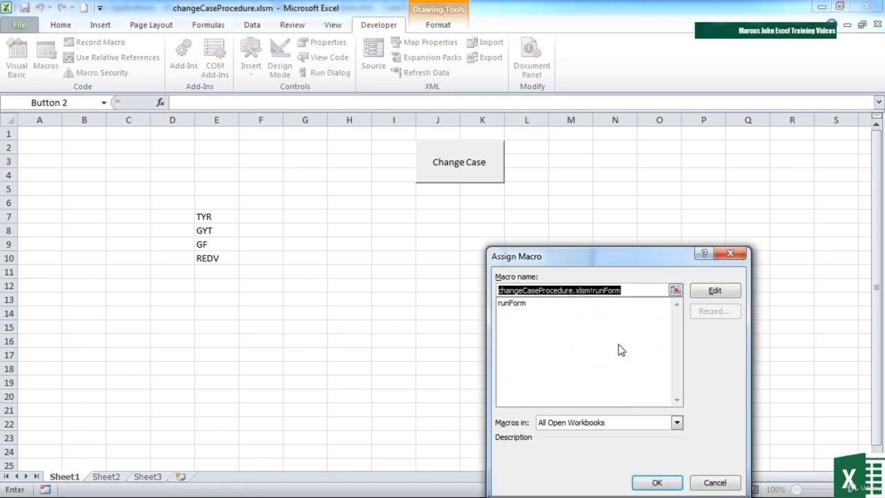
click(714, 482)
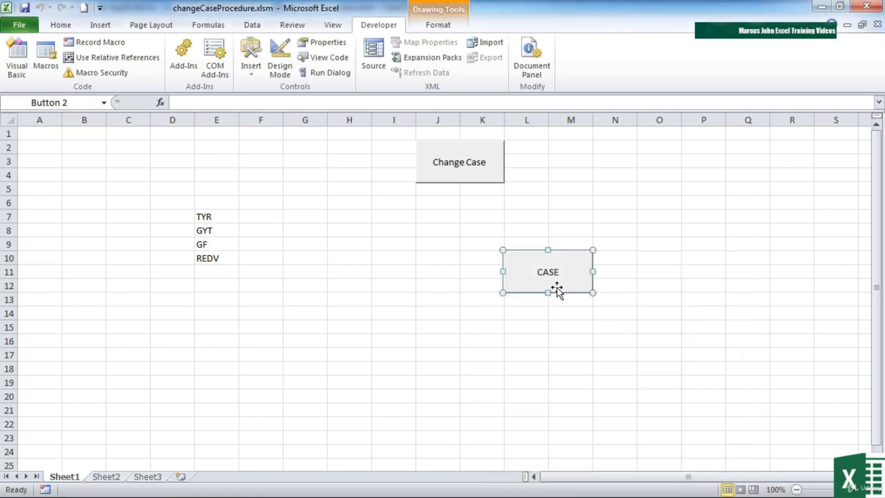
Step: Format the CASE button's label with font size 14 and a red font colour
right_click(557, 290)
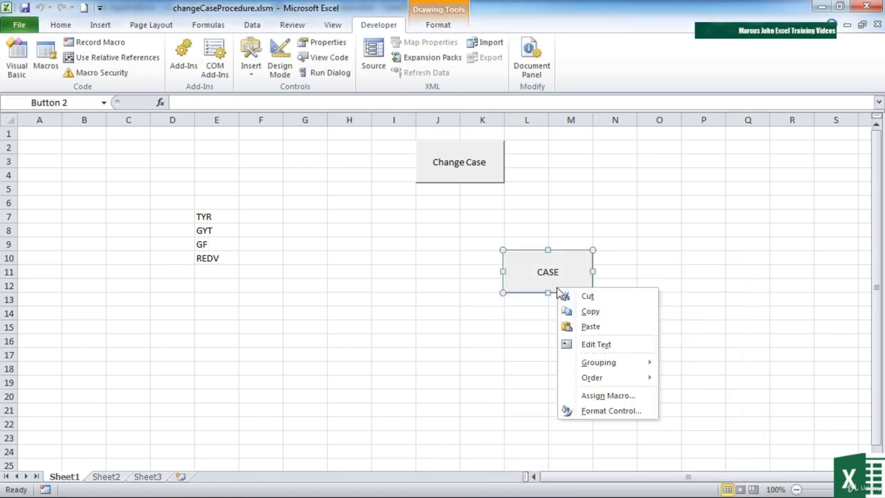
click(626, 412)
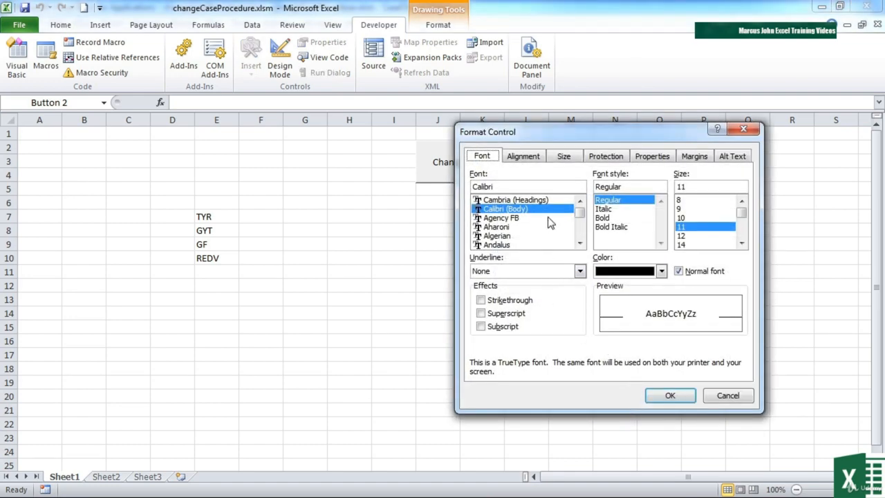
click(694, 245)
drag(644, 136, 386, 148)
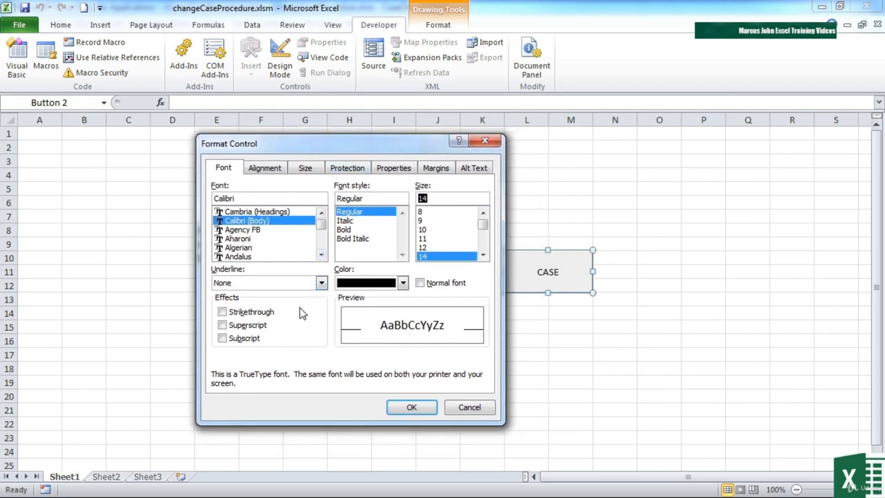
click(346, 282)
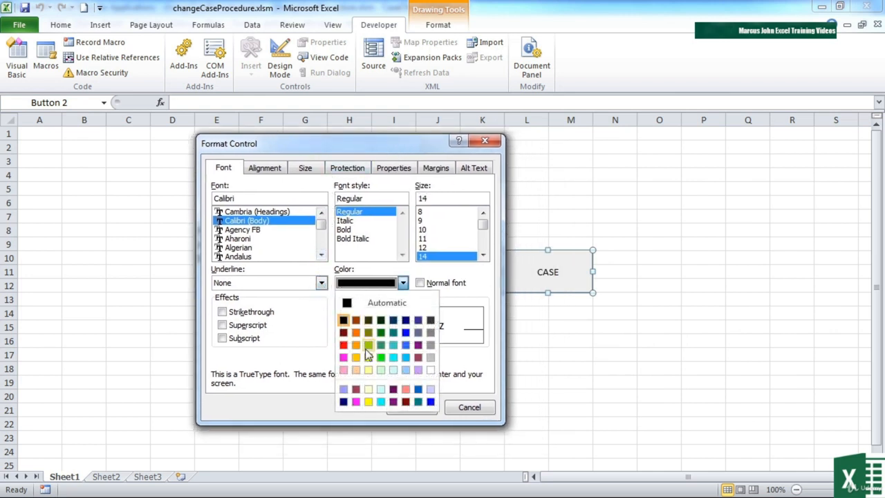
click(344, 344)
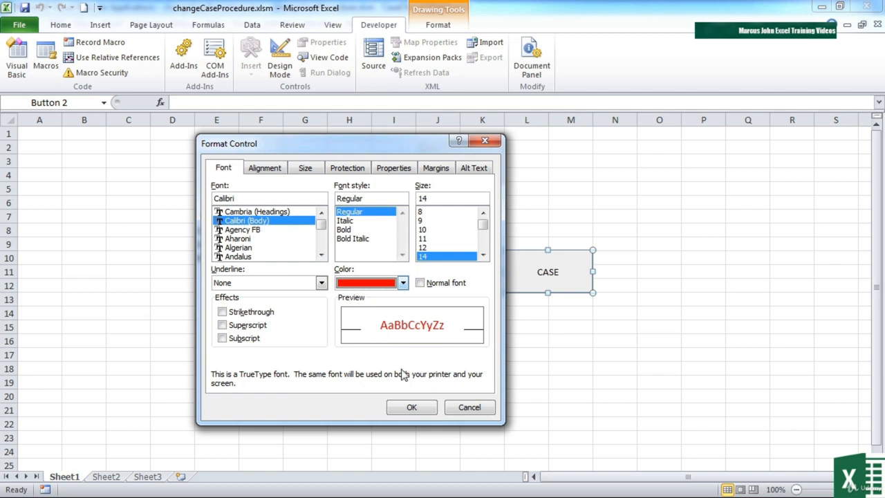
Step: Review the CASE button's alignment, size, protection, object positioning, internal margin and alternative text settings
click(279, 173)
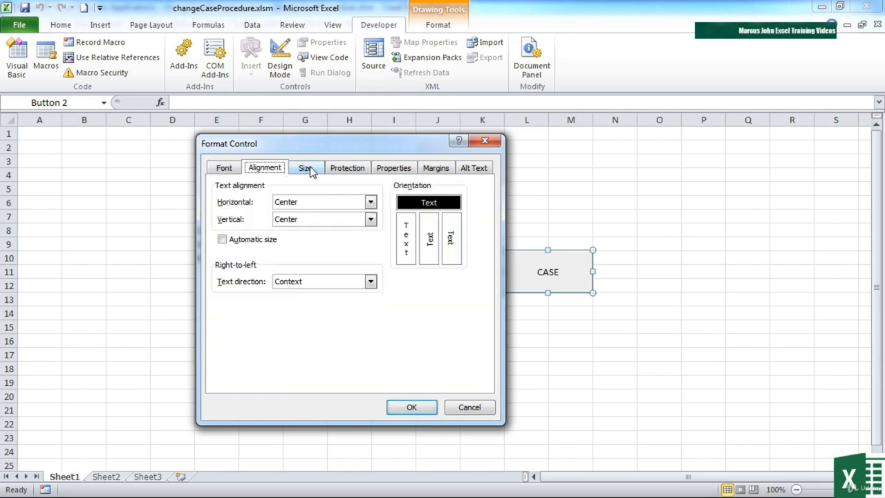
click(306, 170)
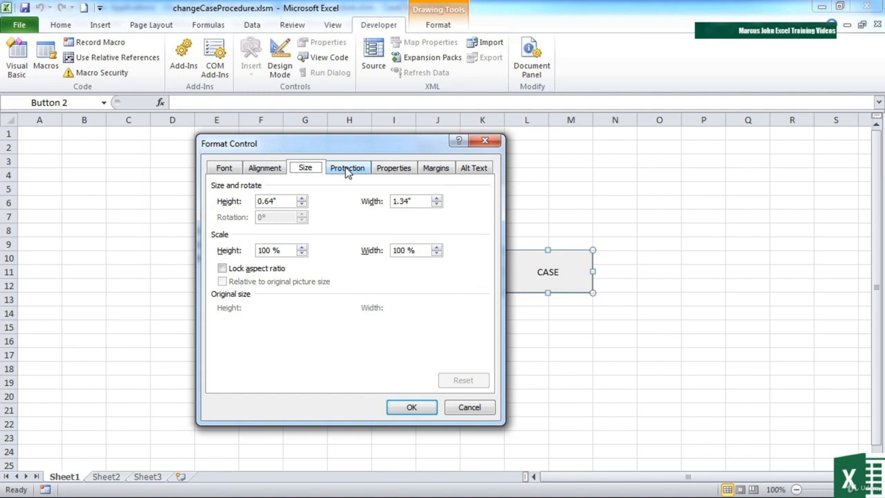
click(347, 171)
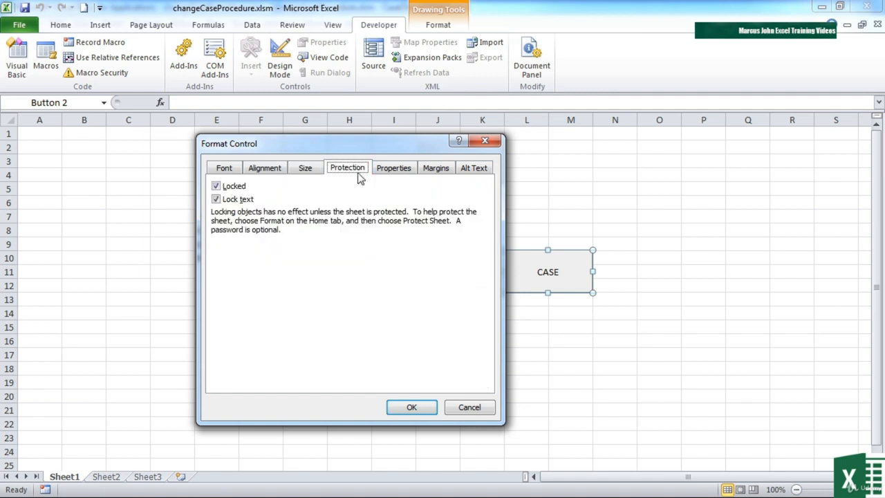
click(407, 175)
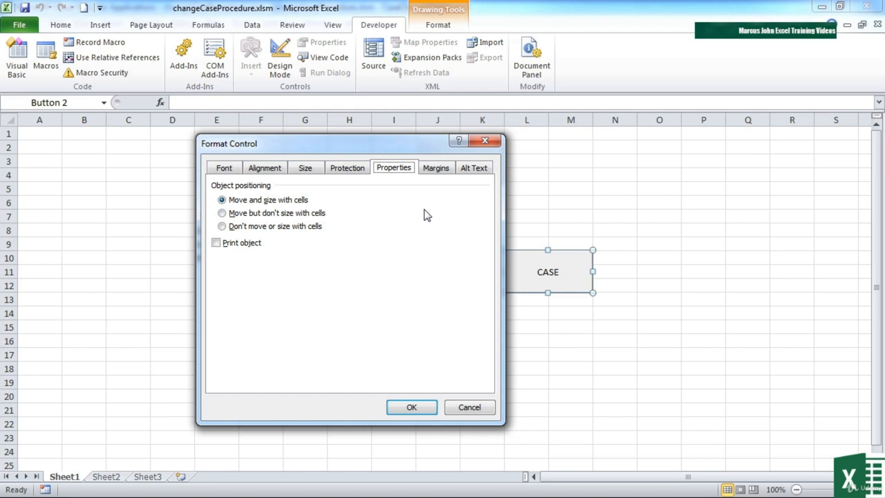
click(435, 174)
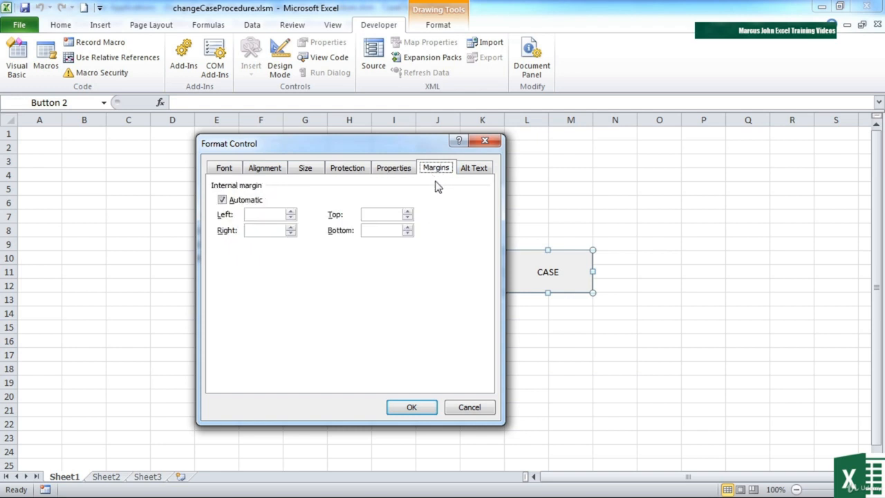
click(473, 173)
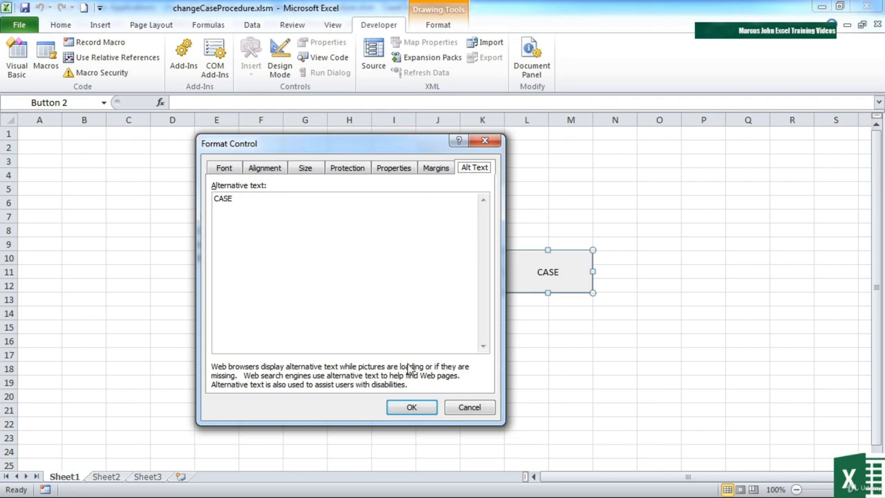
Step: Set the CASE button's font style to Bold, apply the formatting and deselect the button
click(226, 169)
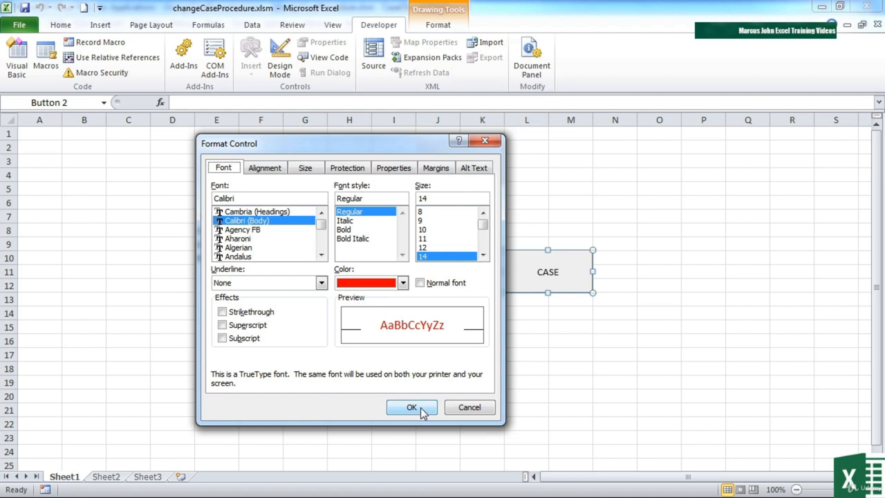
click(344, 229)
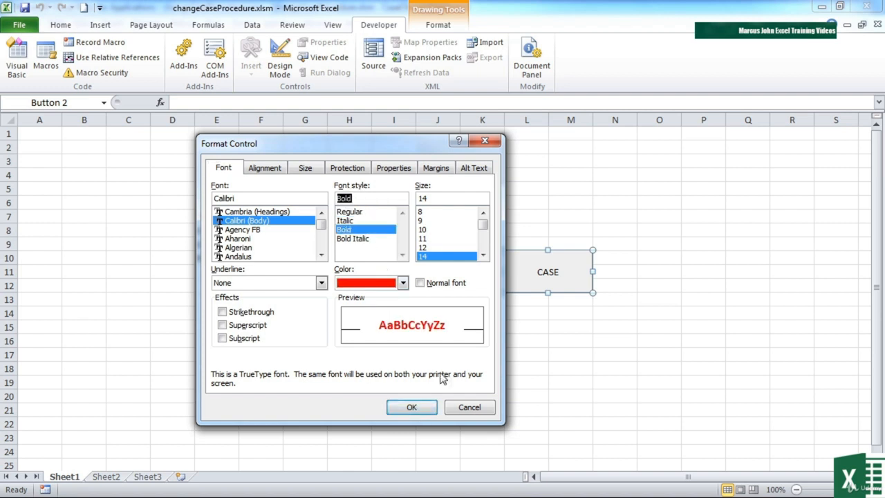
click(413, 406)
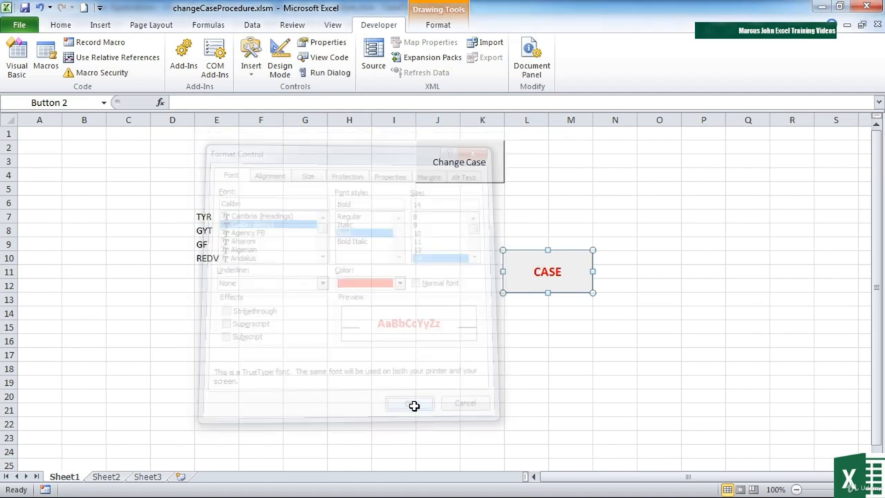
click(553, 327)
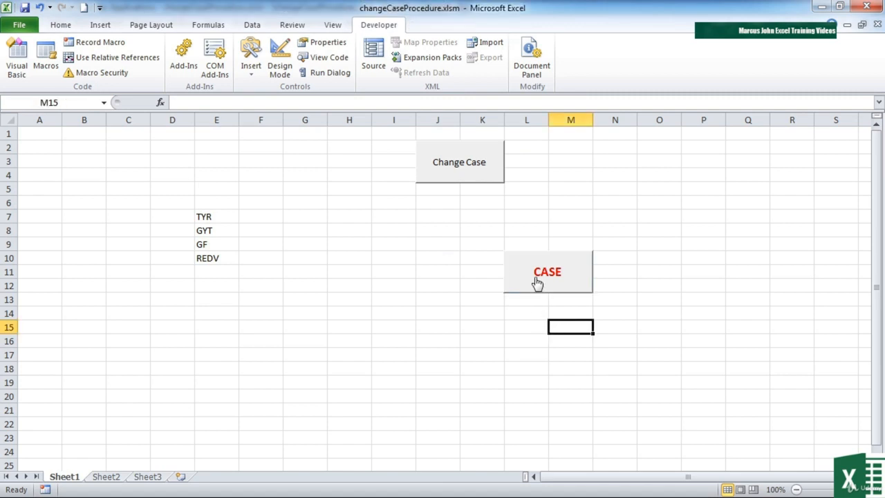
Step: Select cells E7:E11 and test the reformatted CASE button on them
drag(218, 220, 227, 268)
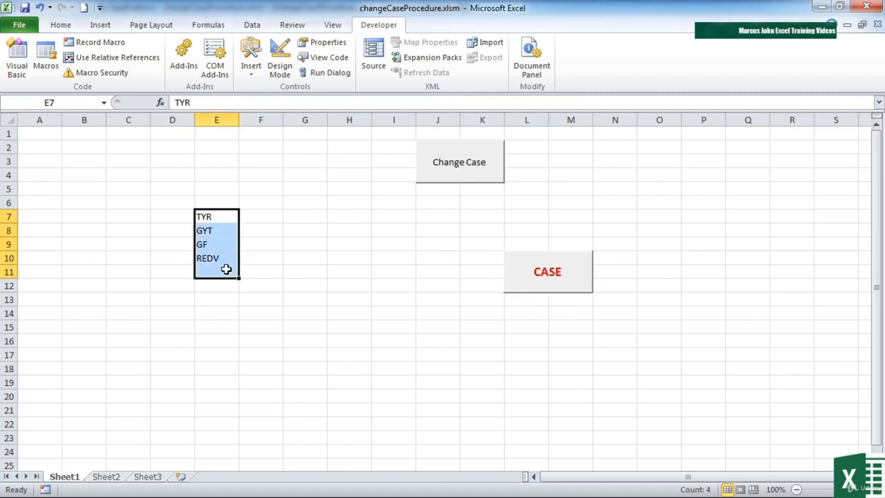
click(533, 283)
click(370, 211)
click(529, 286)
Step: Delete the Change Case button and the CASE button from Sheet1
right_click(471, 179)
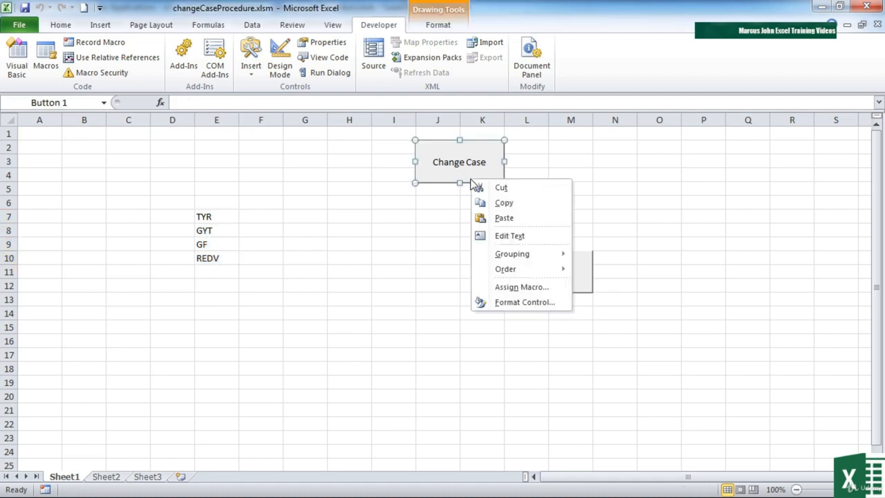
click(434, 183)
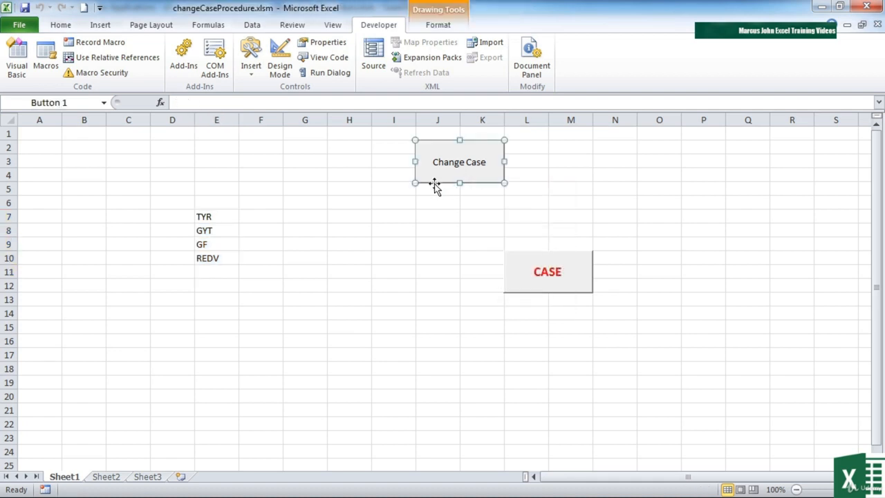
key(Delete)
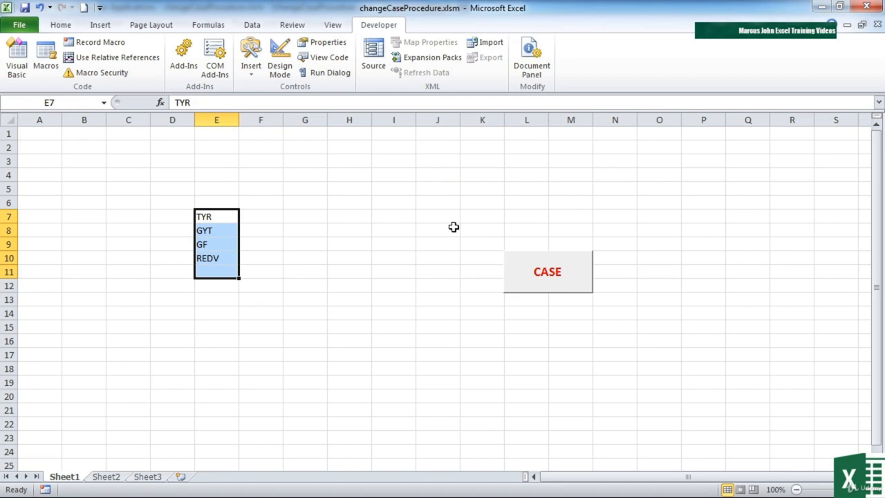
right_click(522, 288)
click(511, 294)
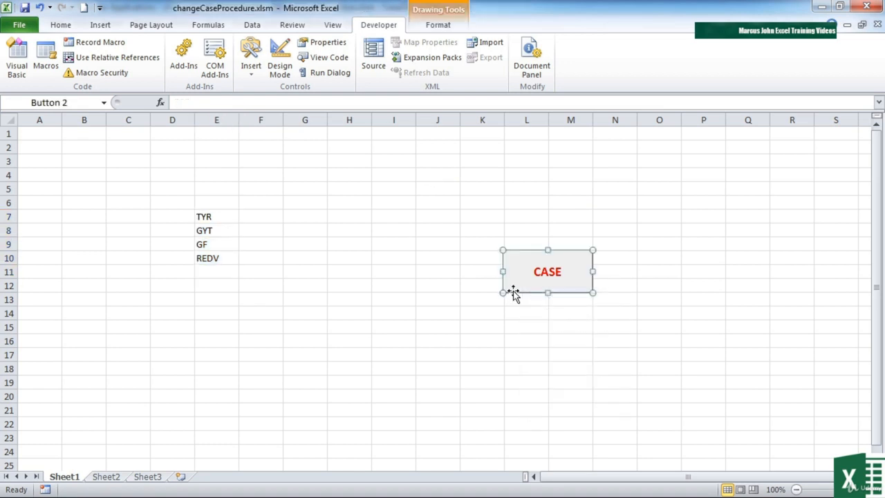
key(Delete)
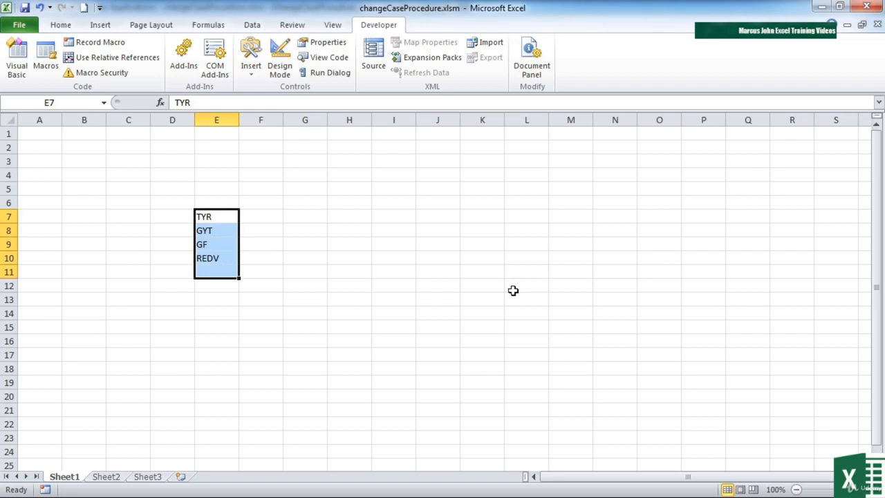